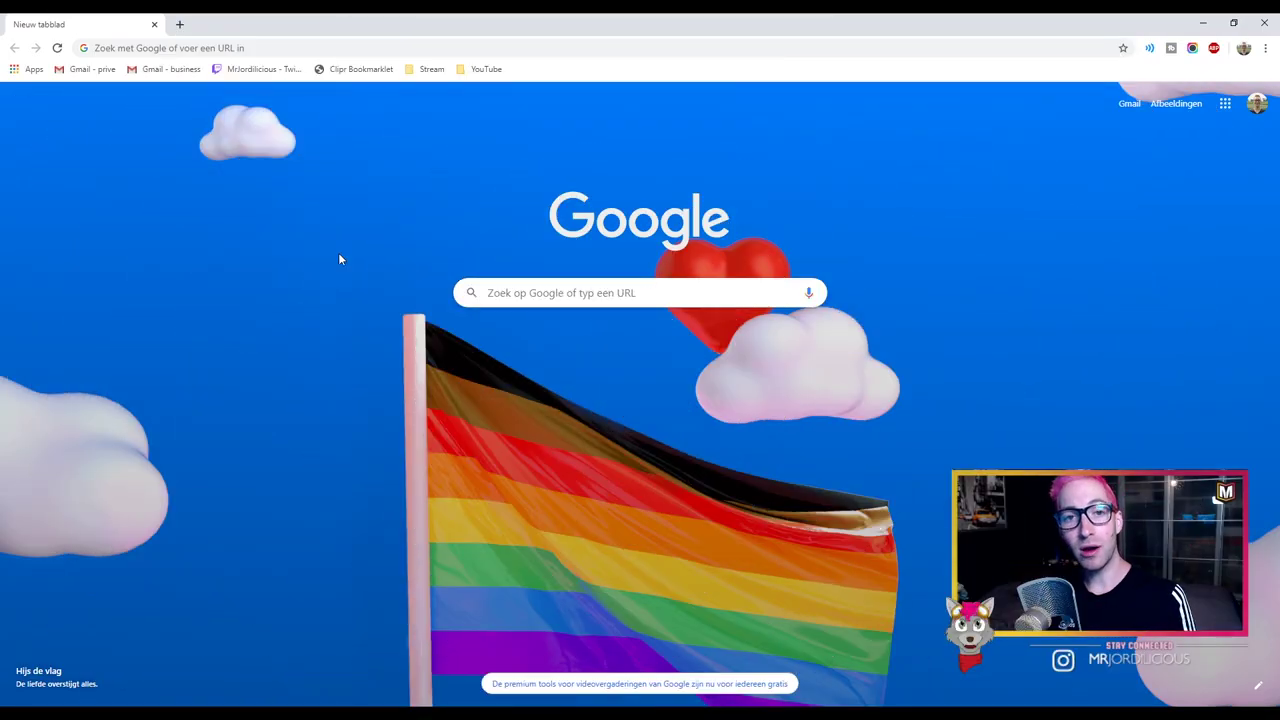
# Enter facerig.com in the address bar of a new Chrome tab.
pyautogui.click(361, 45)
pyautogui.write('facerig.')
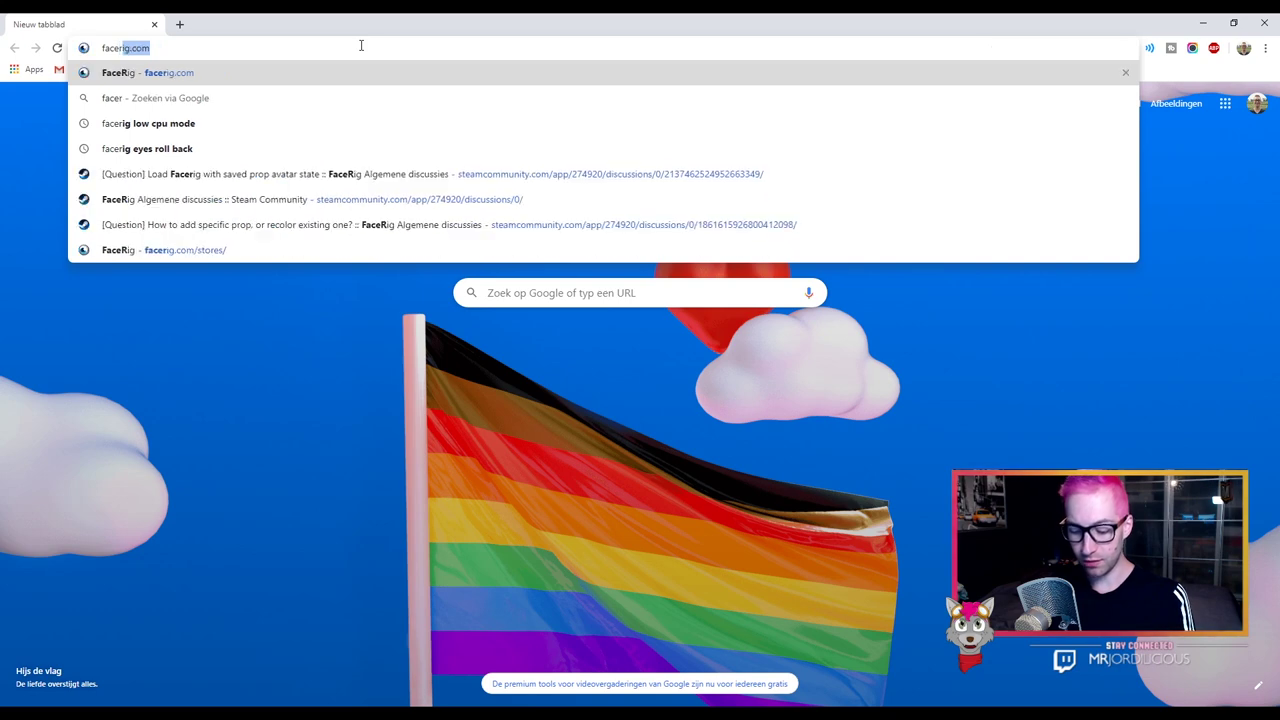
pyautogui.write('com')
# Load facerig.com and follow Buy FaceRig to FaceRig's Steam store page.
pyautogui.press('Return')
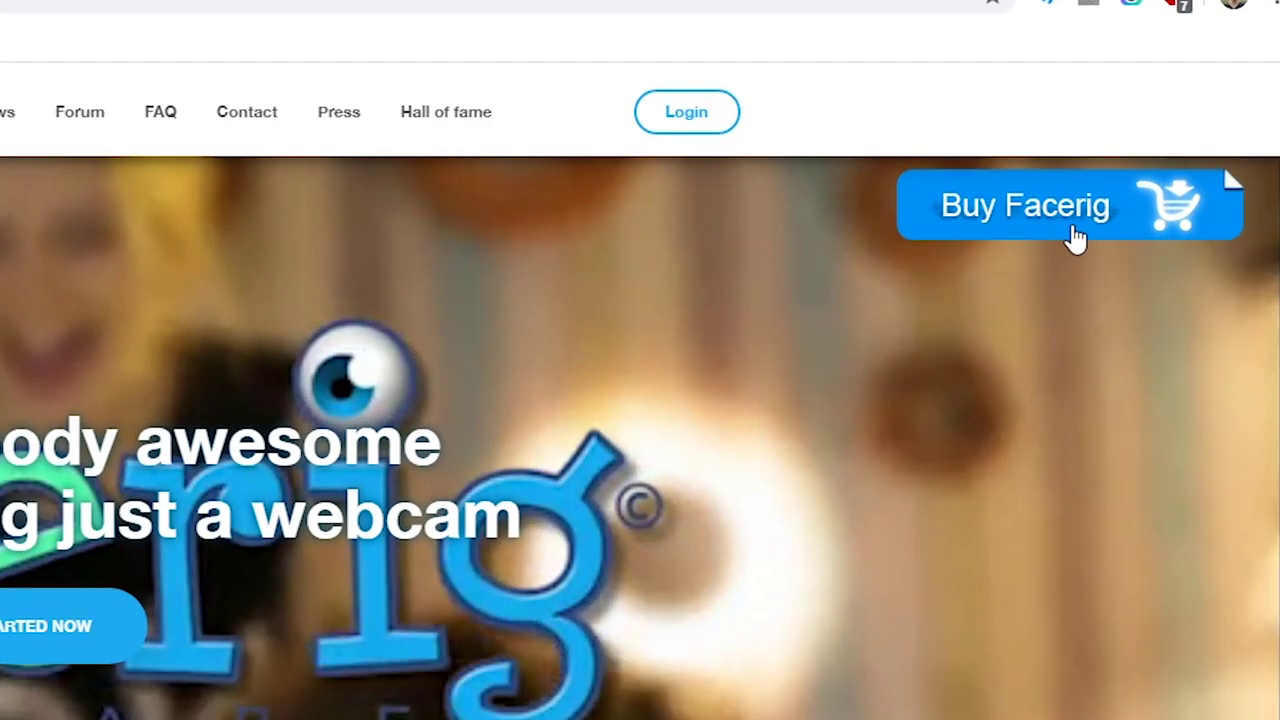
pyautogui.click(1075, 238)
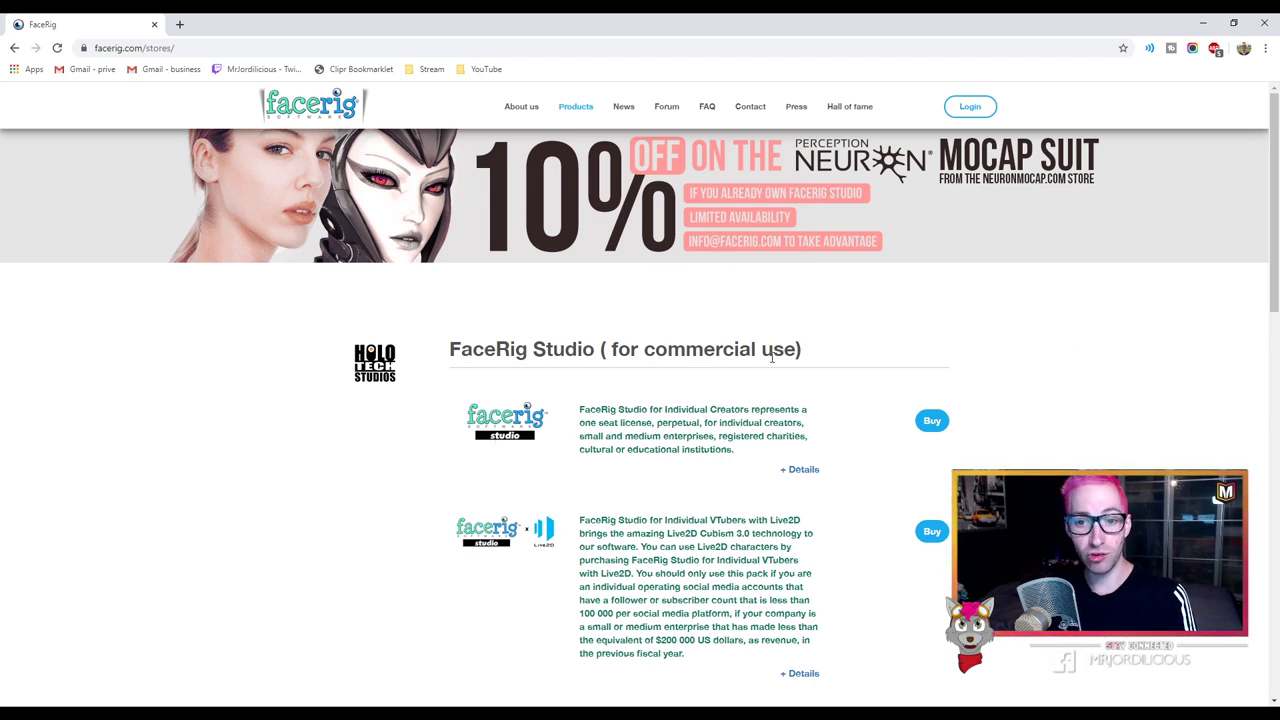
pyautogui.scroll(-10, 950, 390)
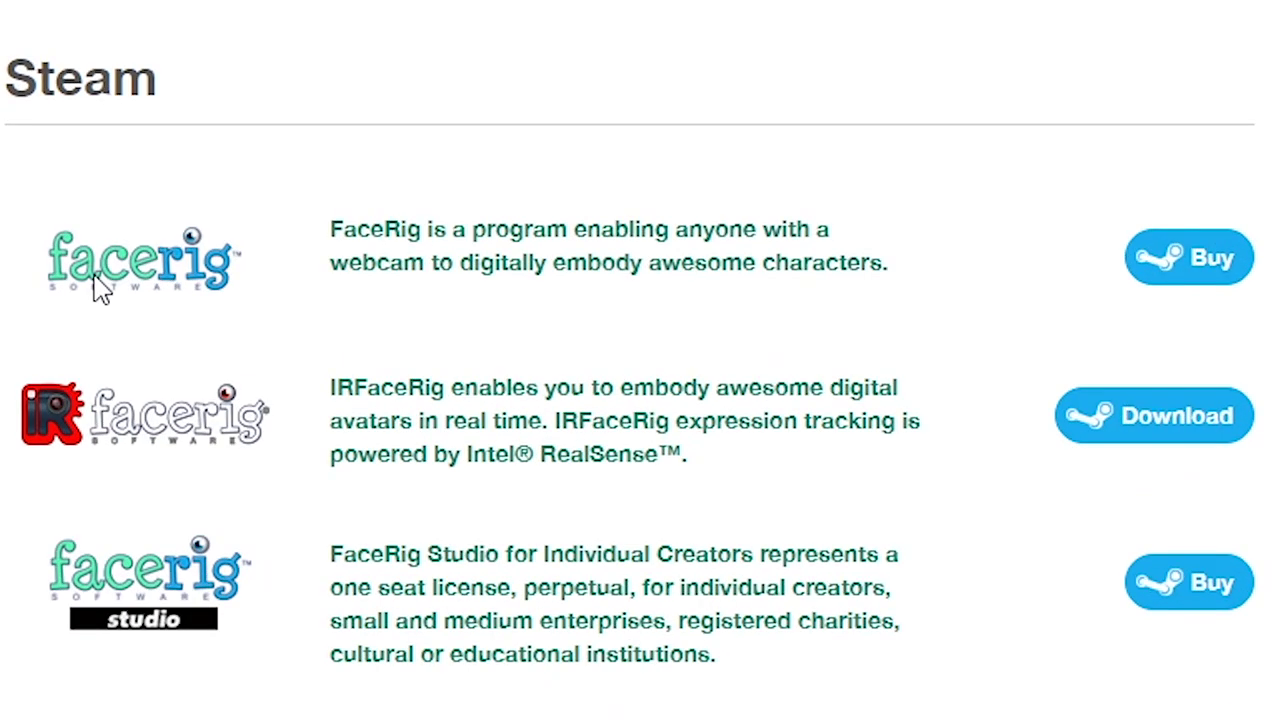
pyautogui.click(1212, 260)
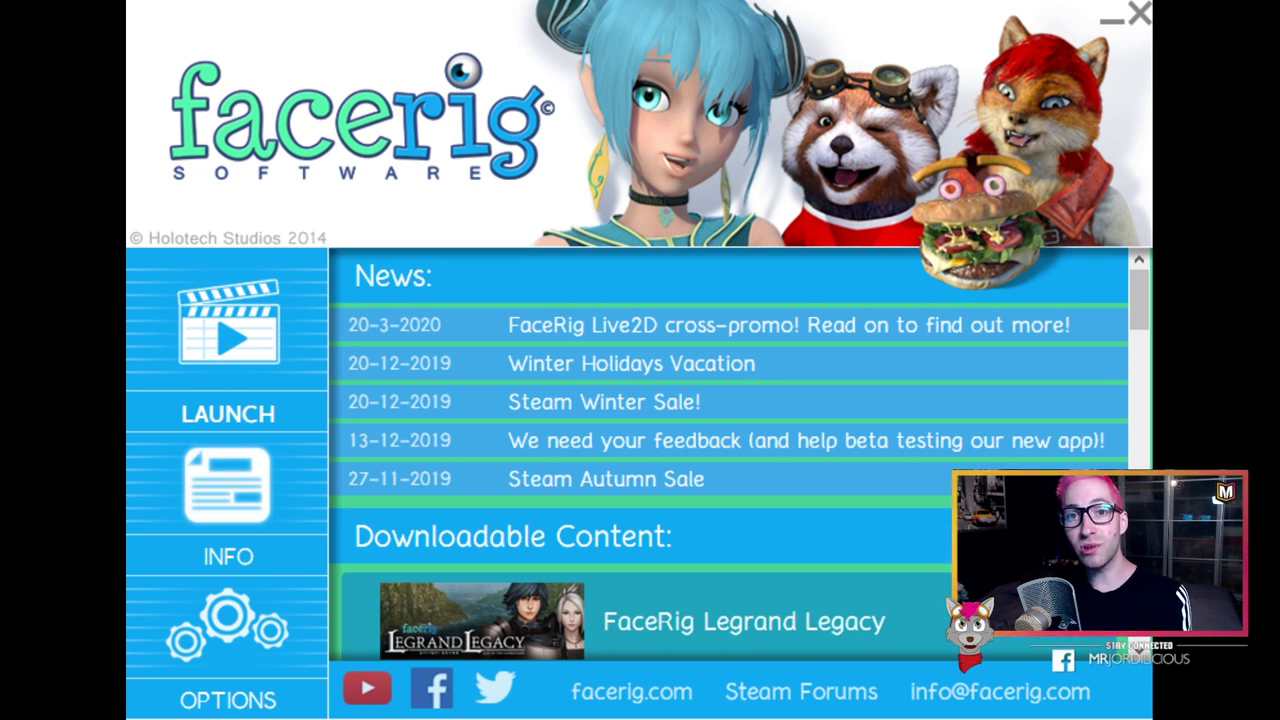
# Launch FaceRig from its launcher.
pyautogui.click(228, 413)
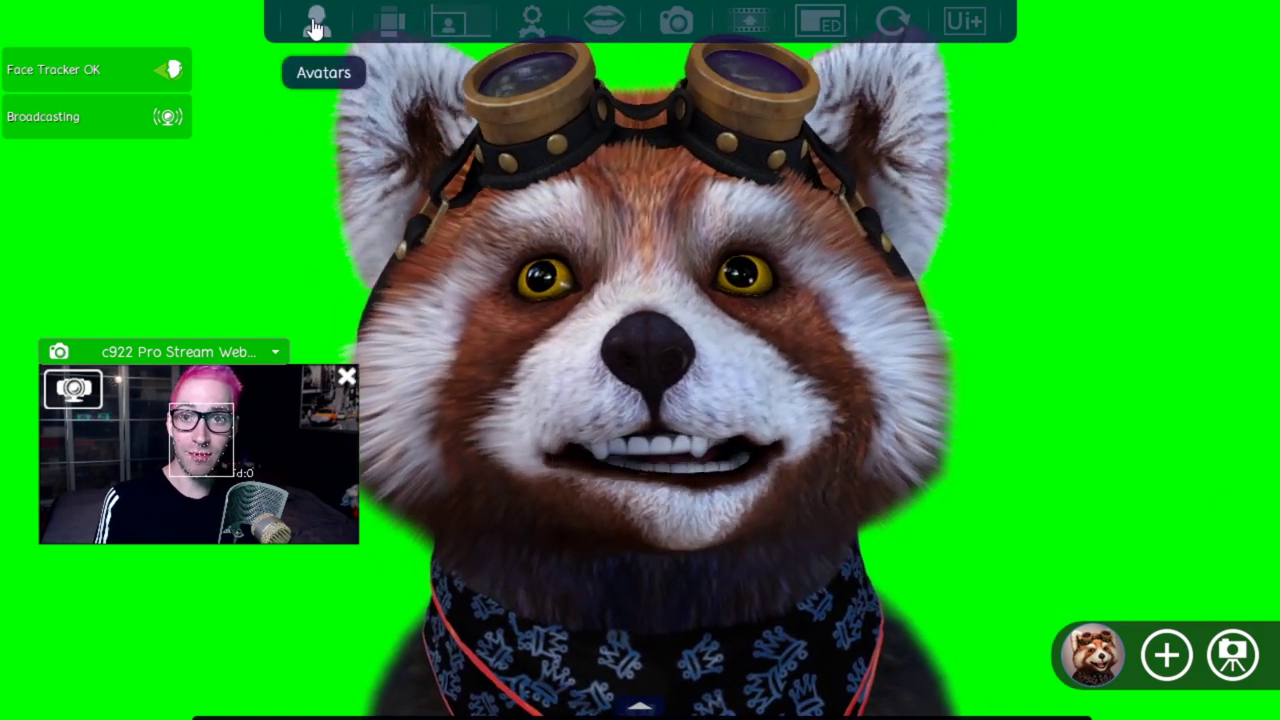
# Switch the avatar to the custom 'wuffer' wolf from the Avatar Gallery's custom avatars.
pyautogui.click(315, 28)
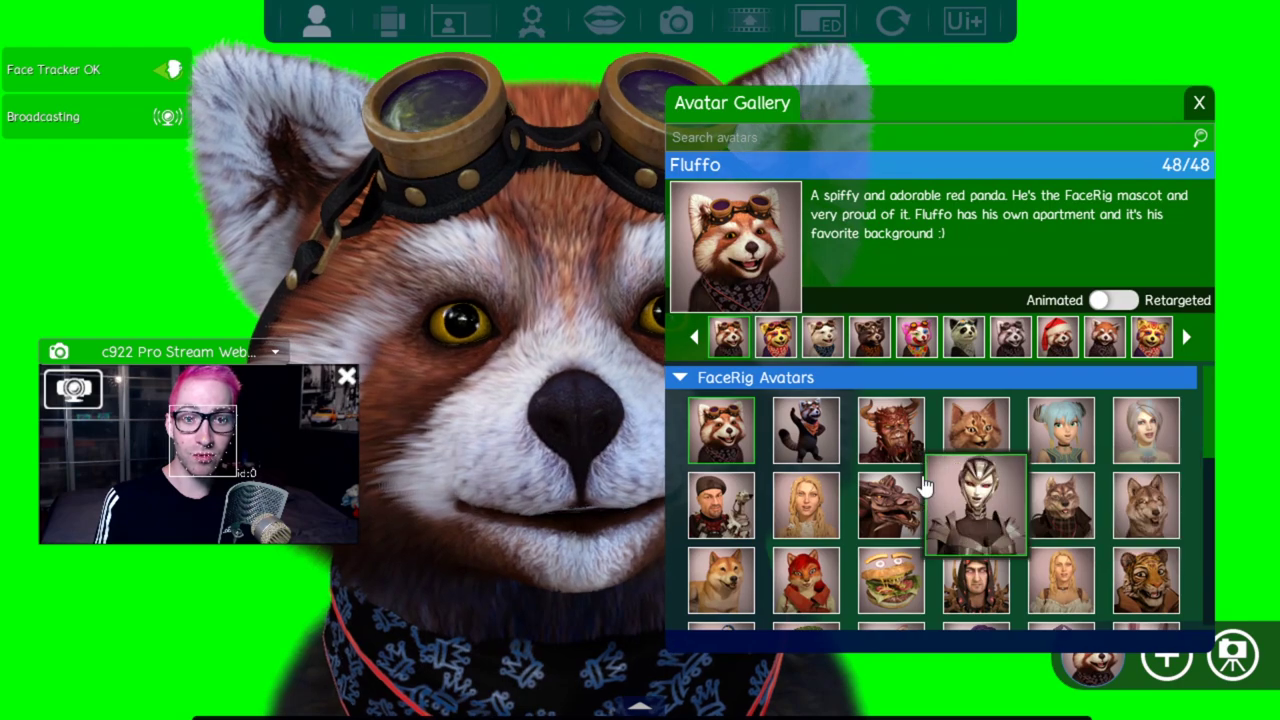
pyautogui.click(976, 505)
pyautogui.scroll(-5, 970, 450)
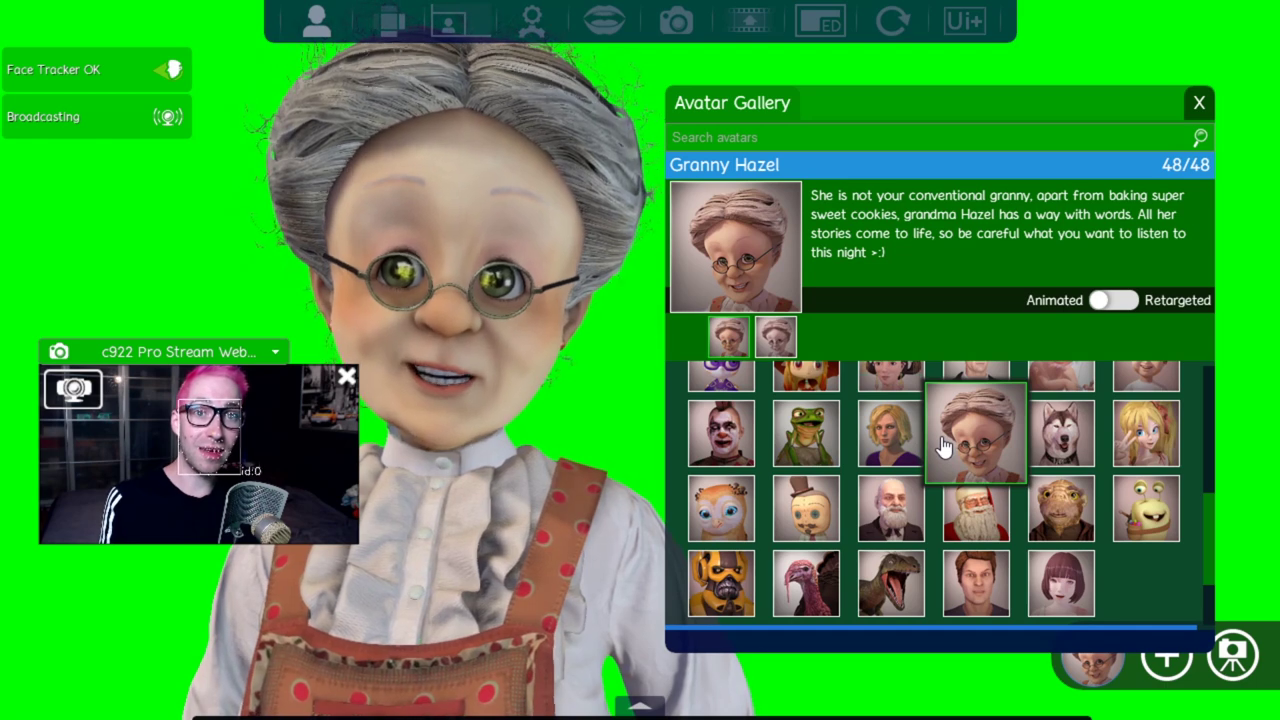
pyautogui.scroll(-2, 944, 446)
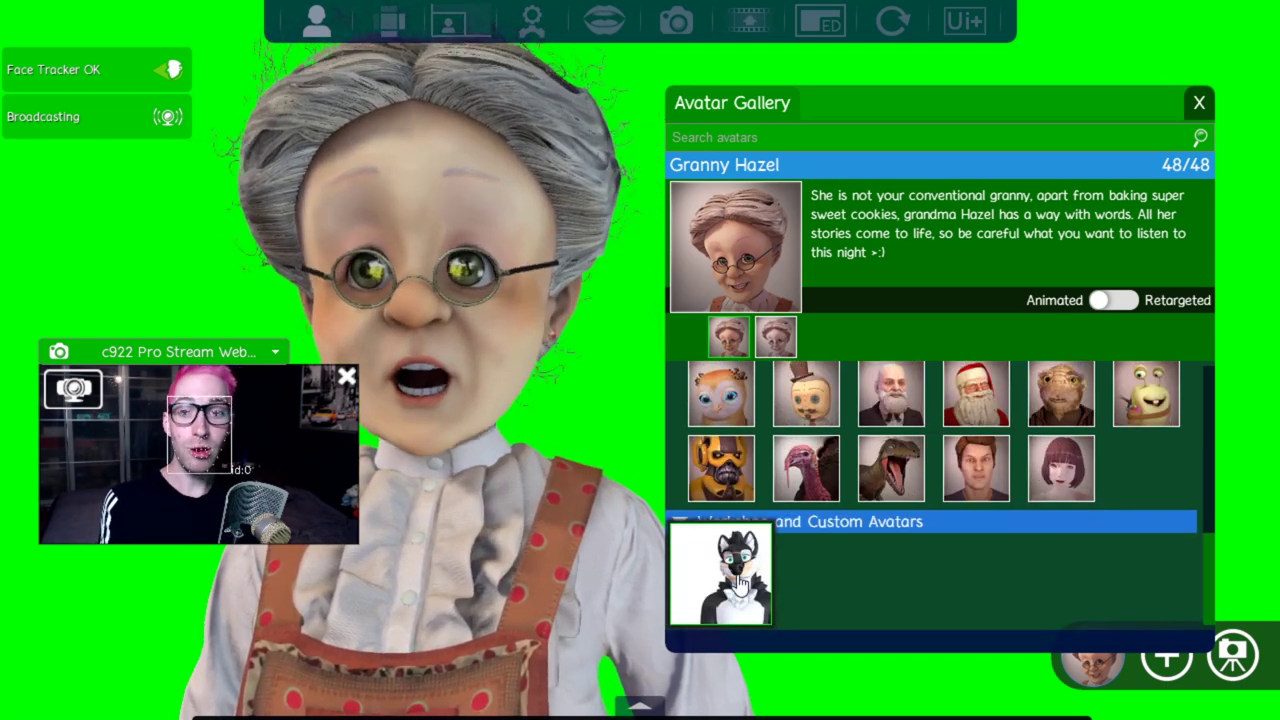
pyautogui.click(740, 582)
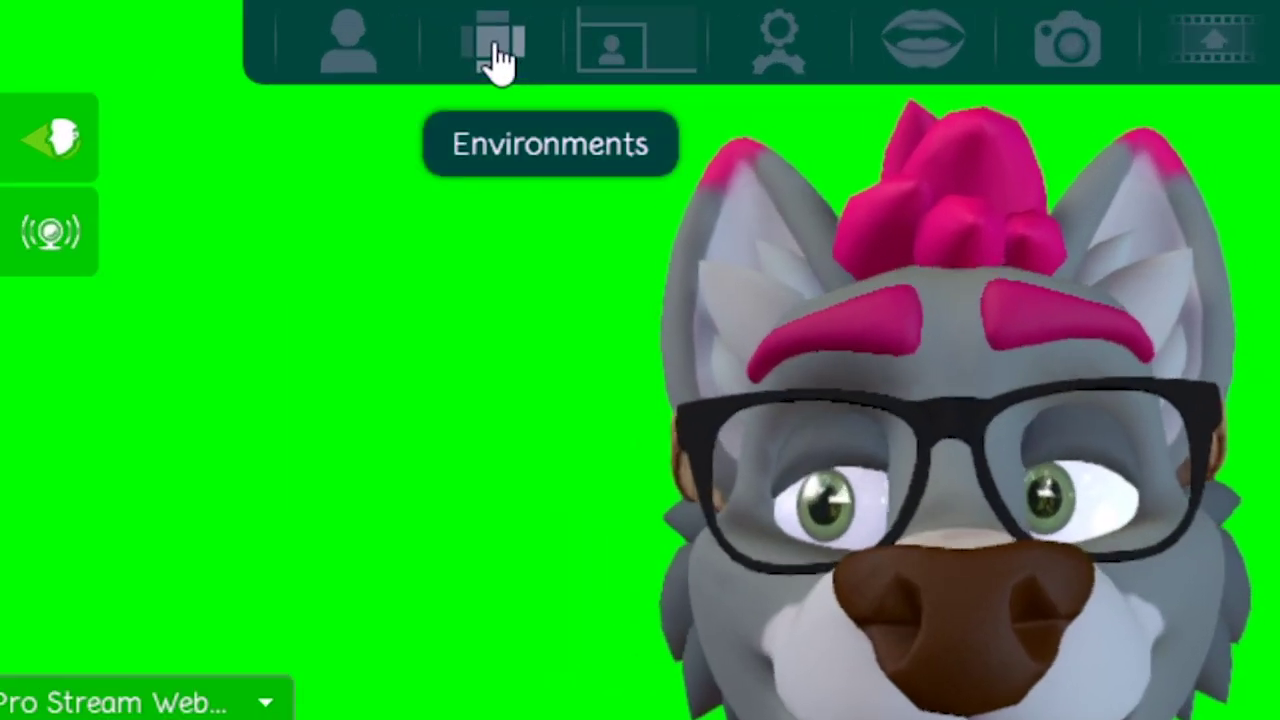
# Apply the 'Background green screen' environment and switch FaceRig to Advanced UI.
pyautogui.click(495, 45)
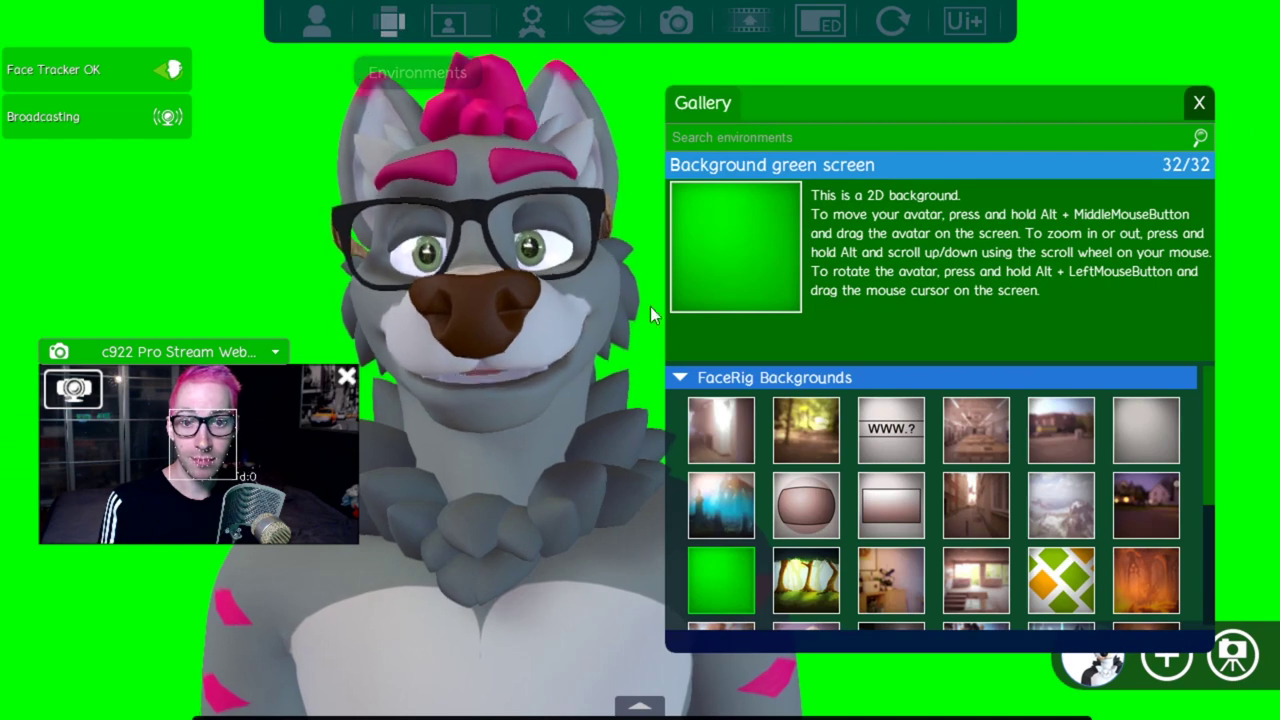
pyautogui.click(736, 598)
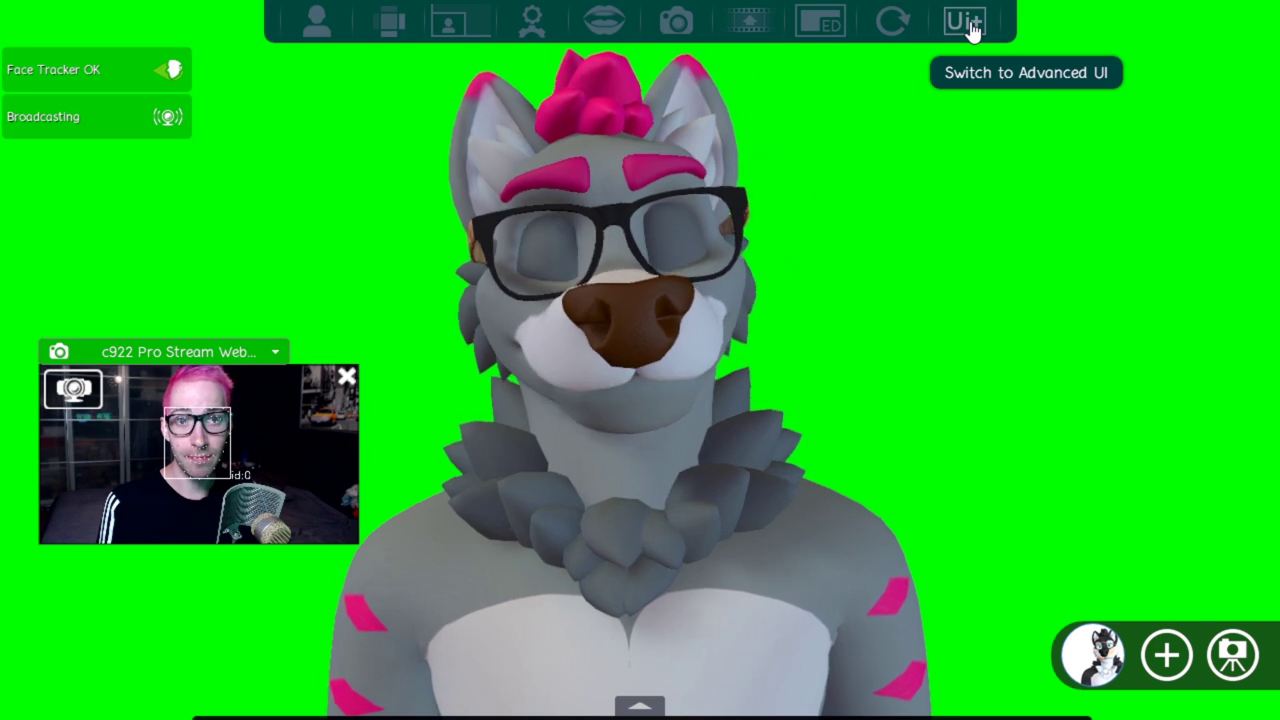
pyautogui.click(968, 24)
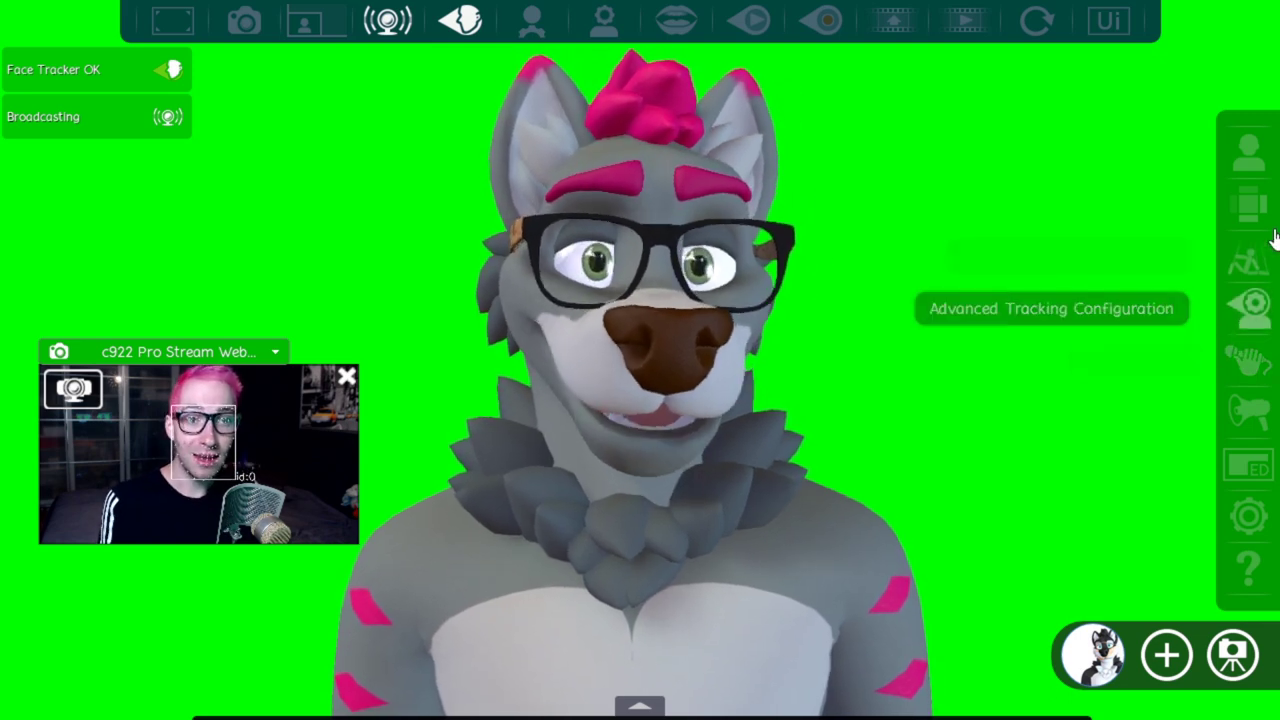
# Open the Pose Avatar panel from the advanced sidebar and close it again.
pyautogui.click(1248, 150)
pyautogui.click(1248, 262)
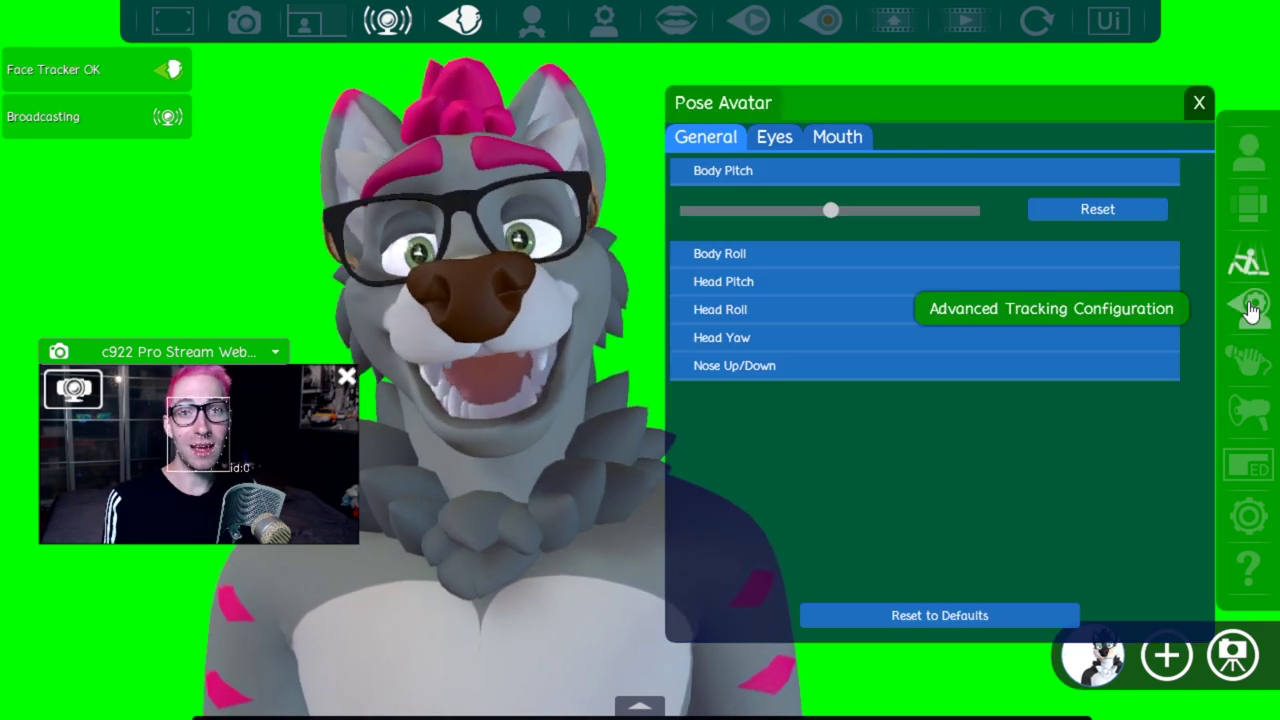
pyautogui.click(1248, 262)
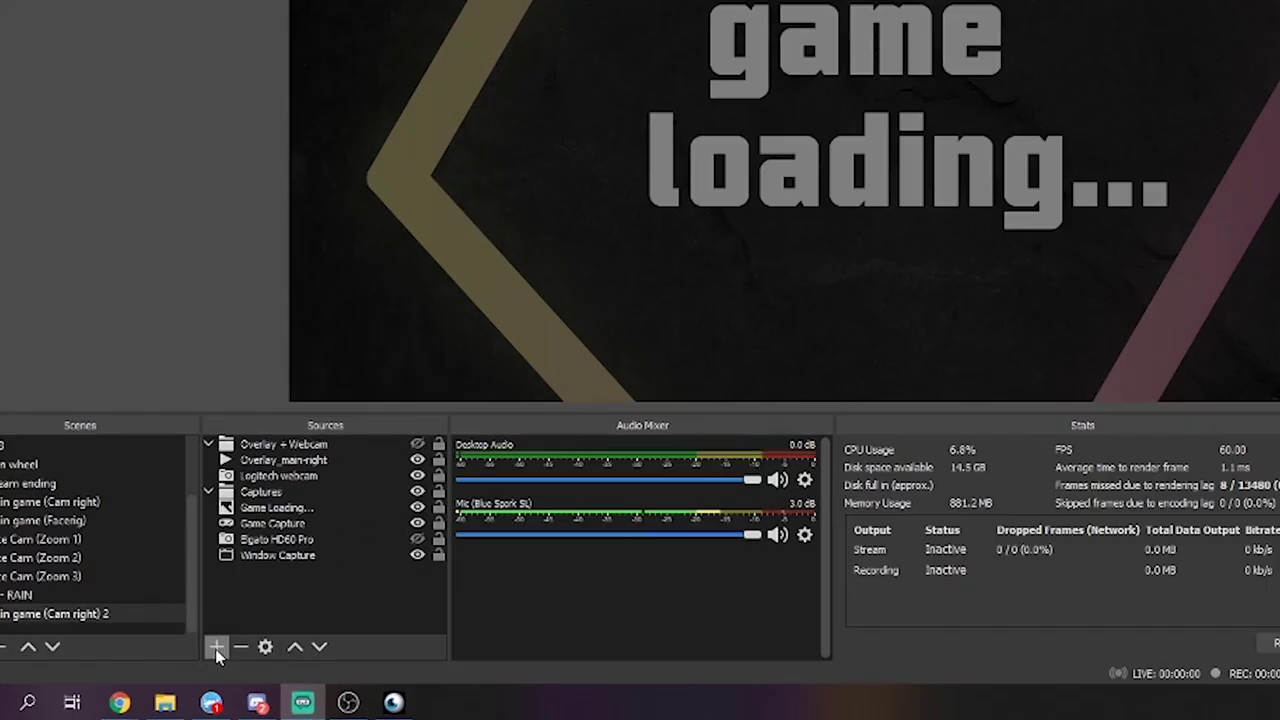
# Add a Video Capture Device source 'Facerig Virtual Camera' using the FaceRig Virtual Camera device.
pyautogui.click(182, 666)
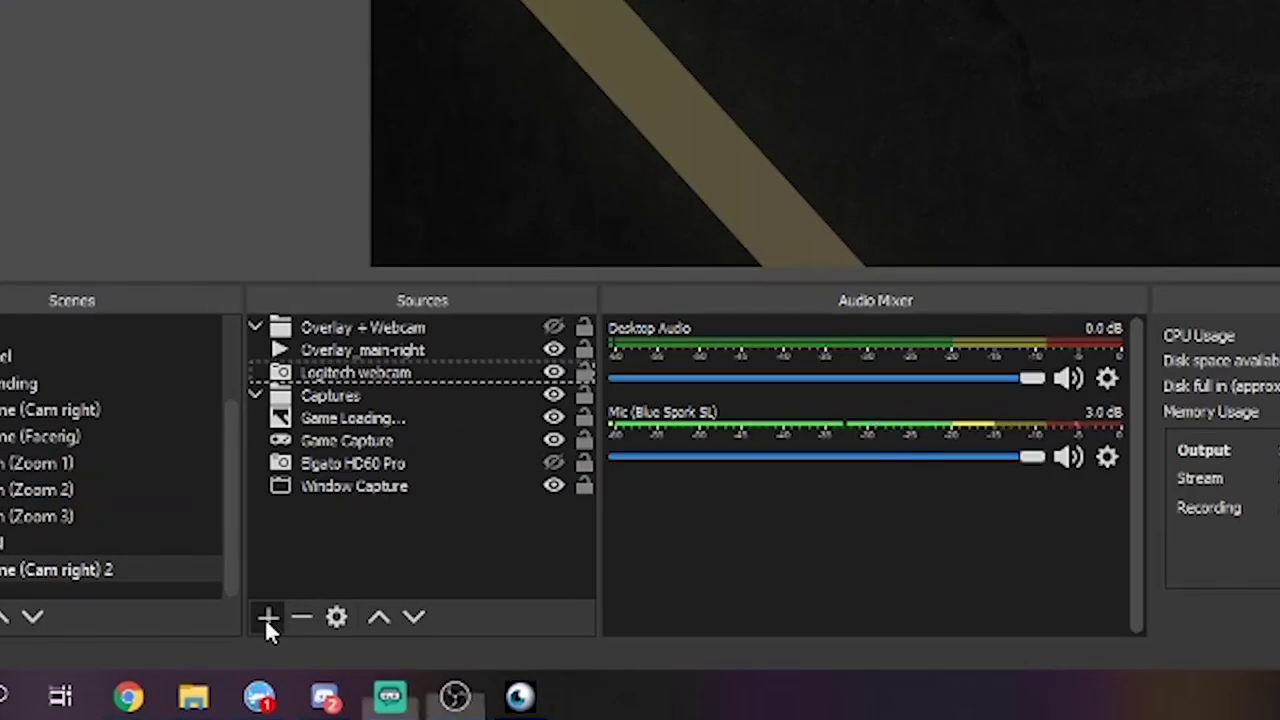
pyautogui.click(265, 618)
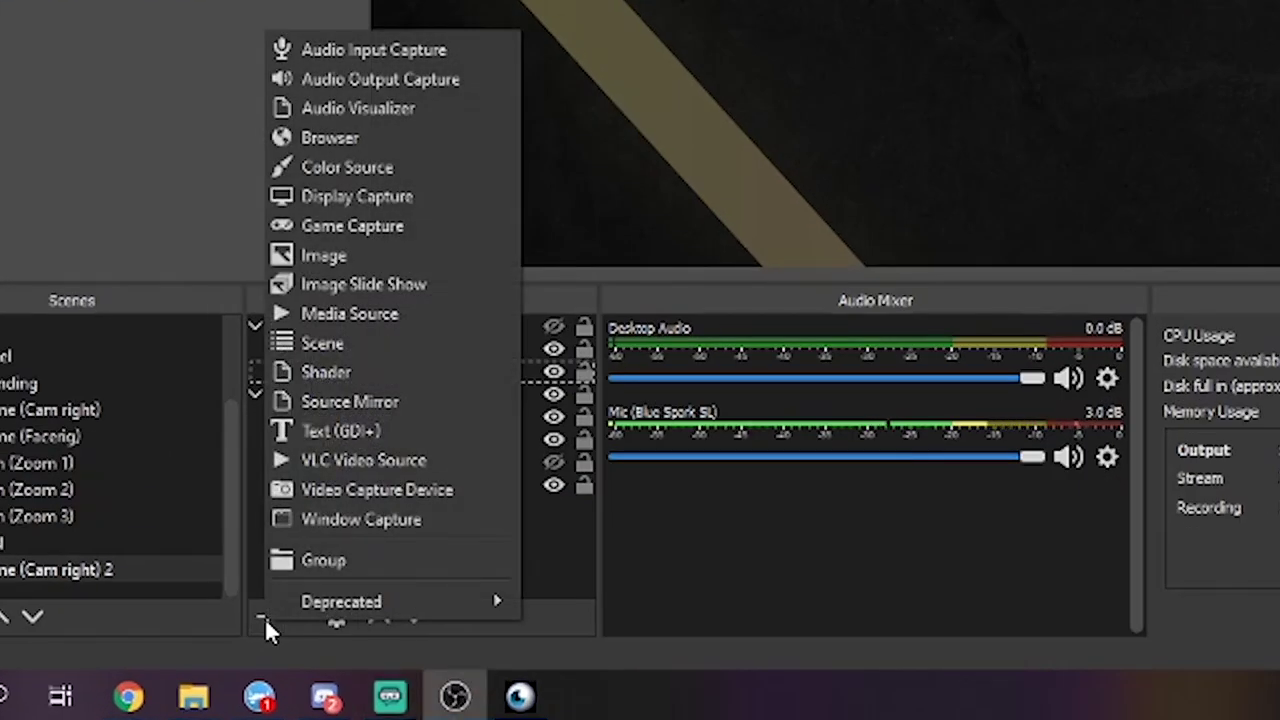
pyautogui.click(463, 486)
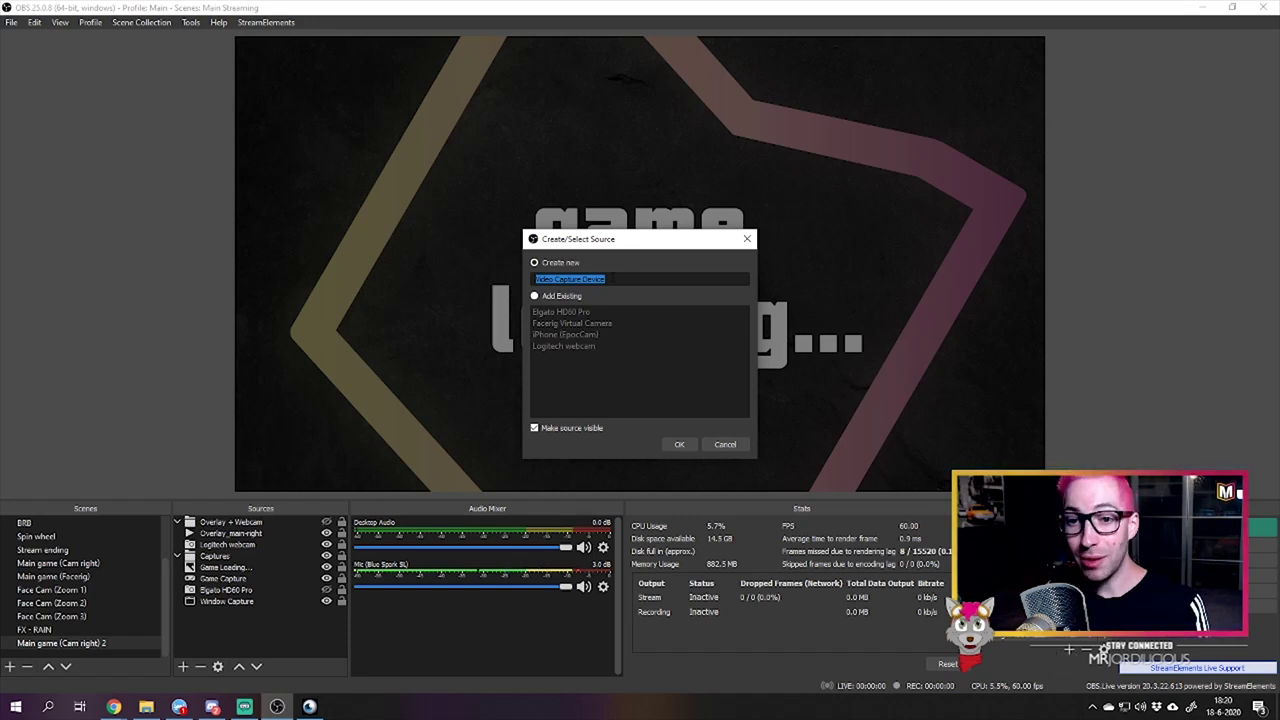
pyautogui.click(680, 445)
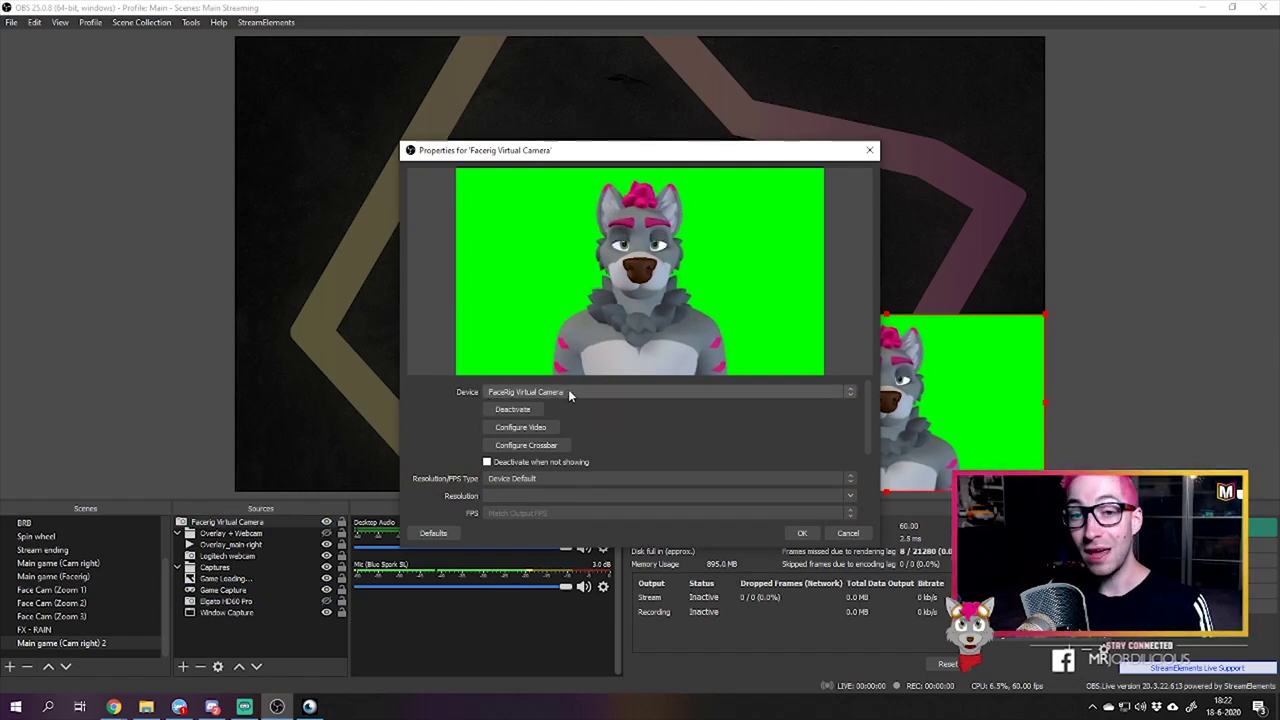
pyautogui.click(574, 392)
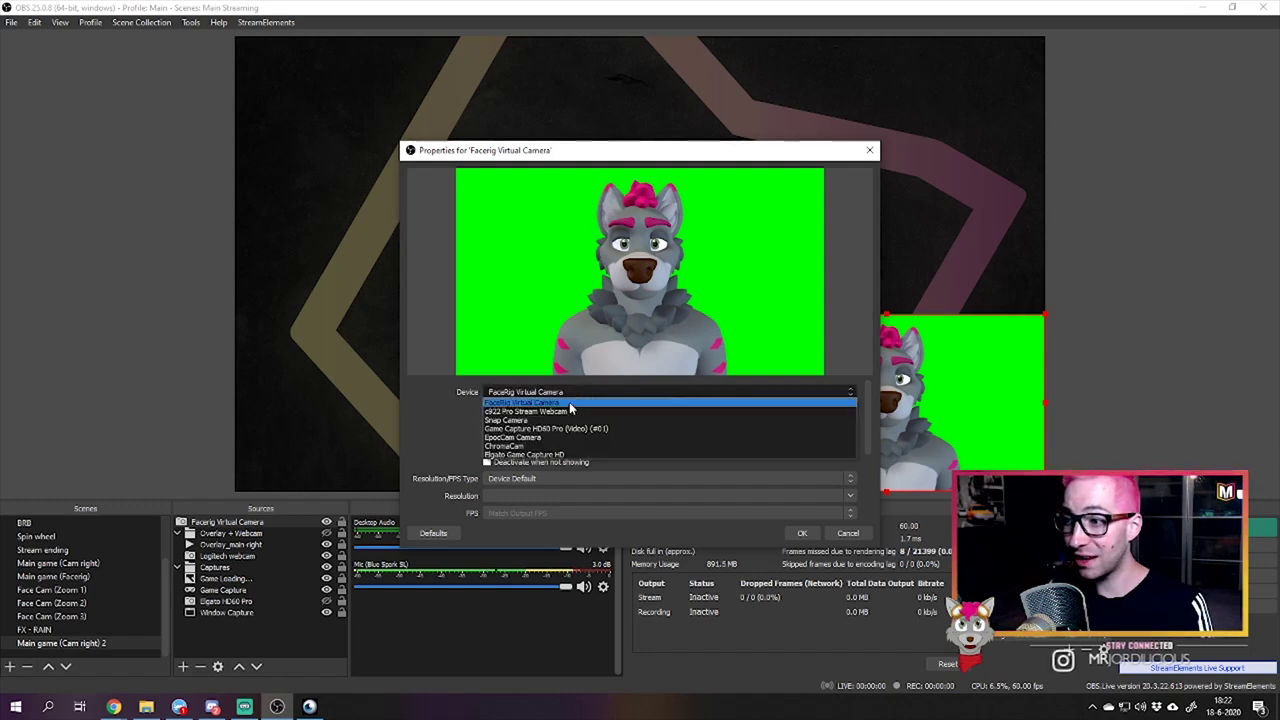
pyautogui.click(580, 392)
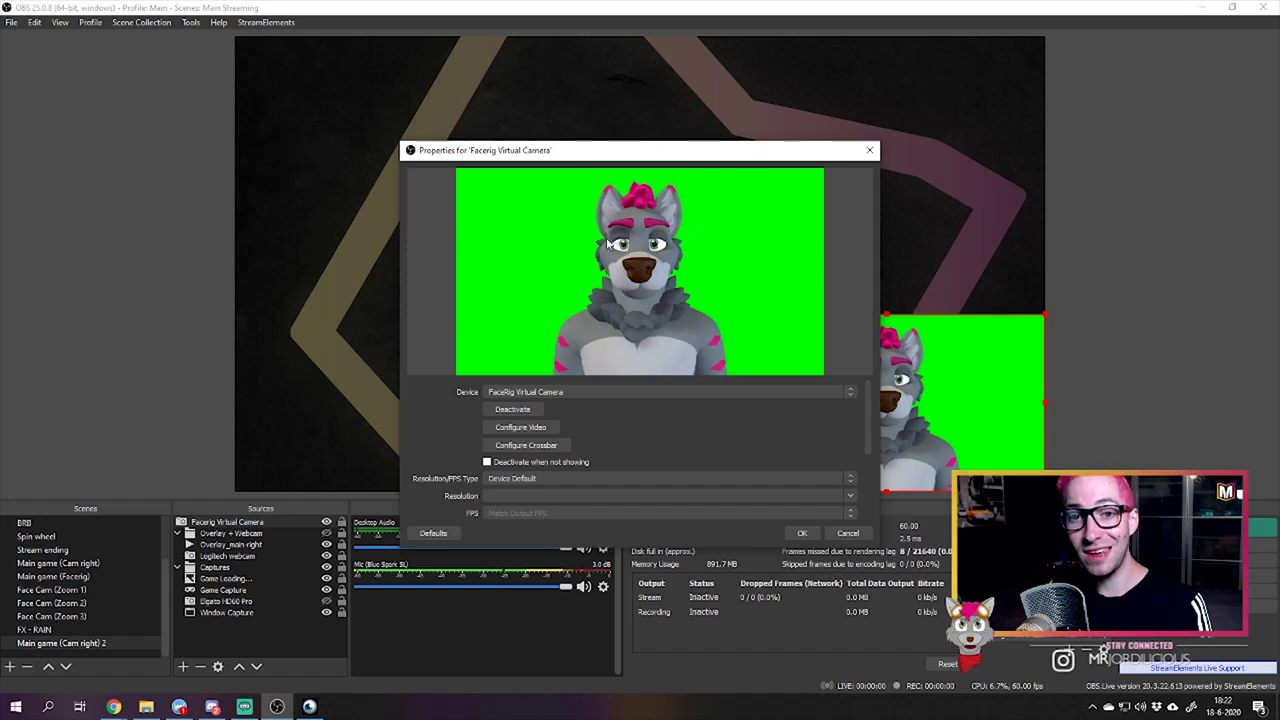
pyautogui.click(801, 533)
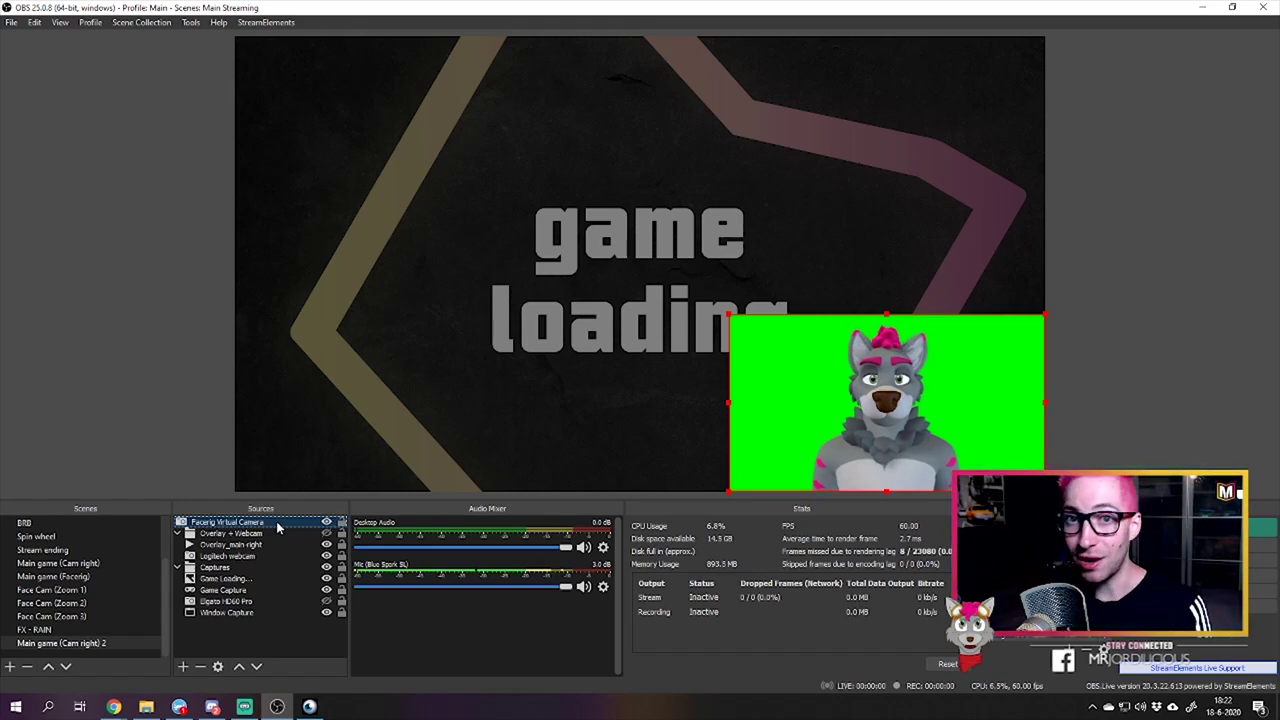
# Give the Facerig Virtual Camera source a 'Chroma Key 2' filter with Similarity 411.
pyautogui.rightClick(269, 520)
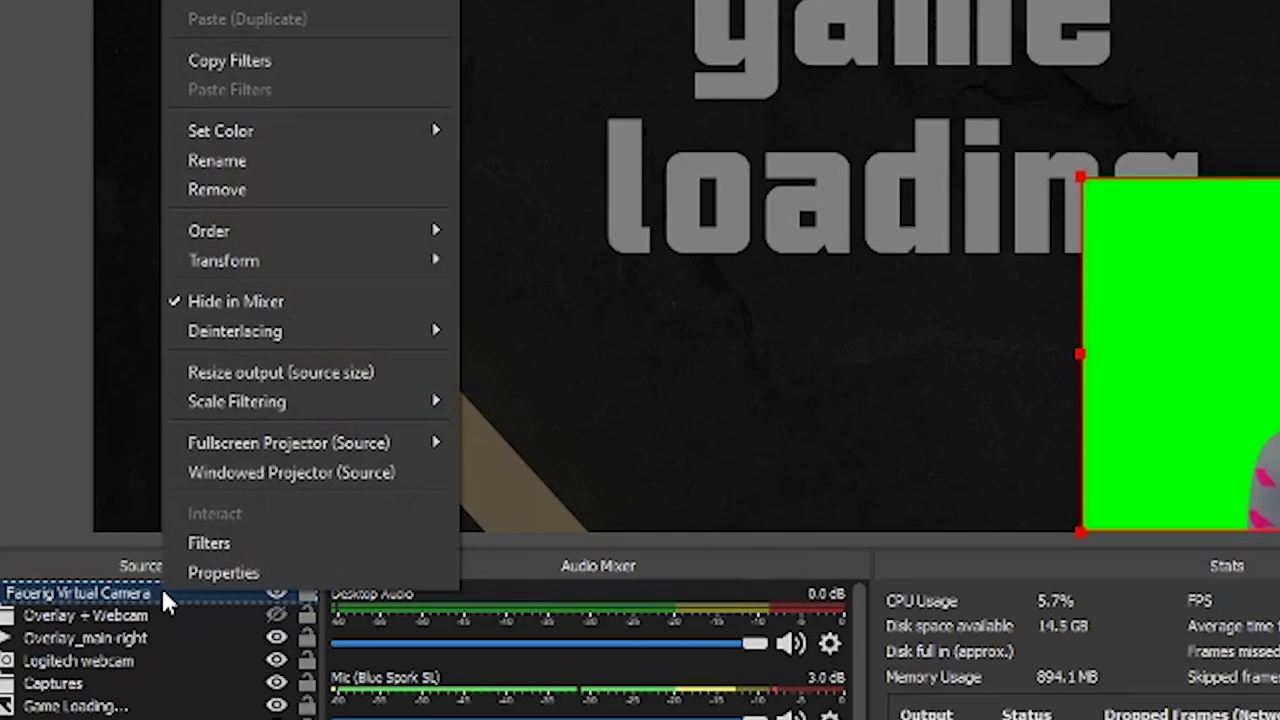
pyautogui.click(287, 543)
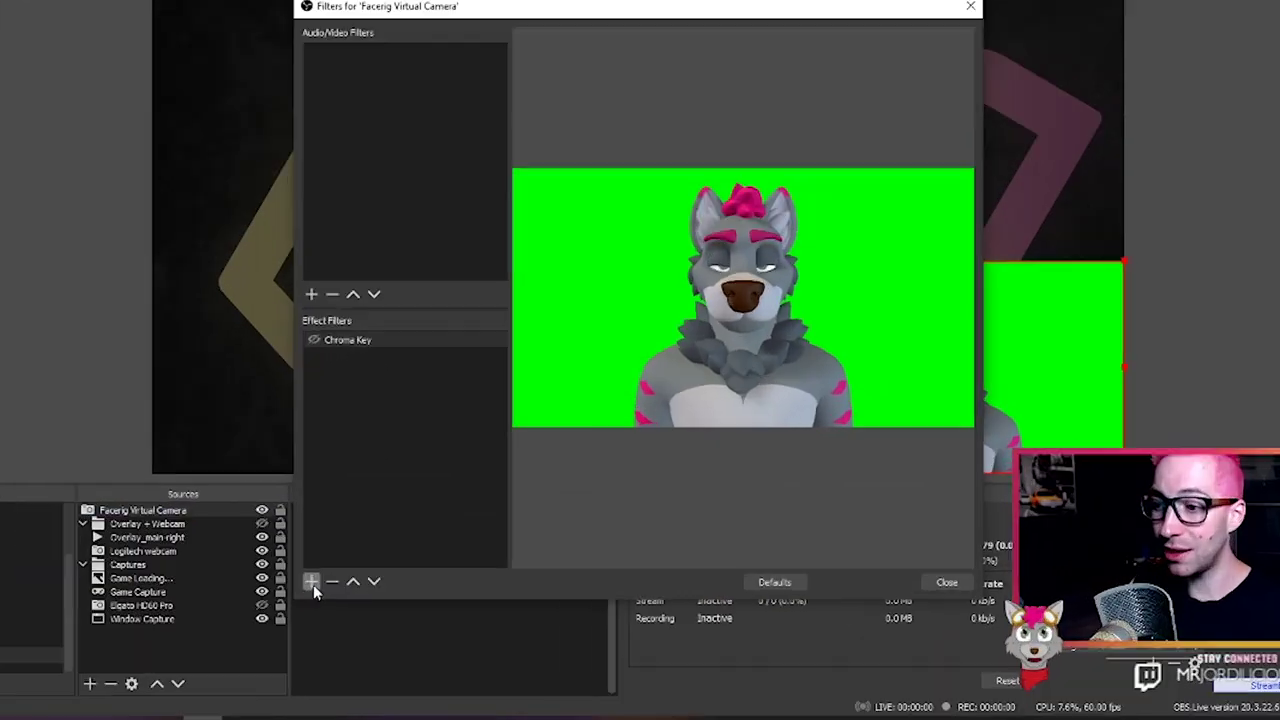
pyautogui.click(367, 581)
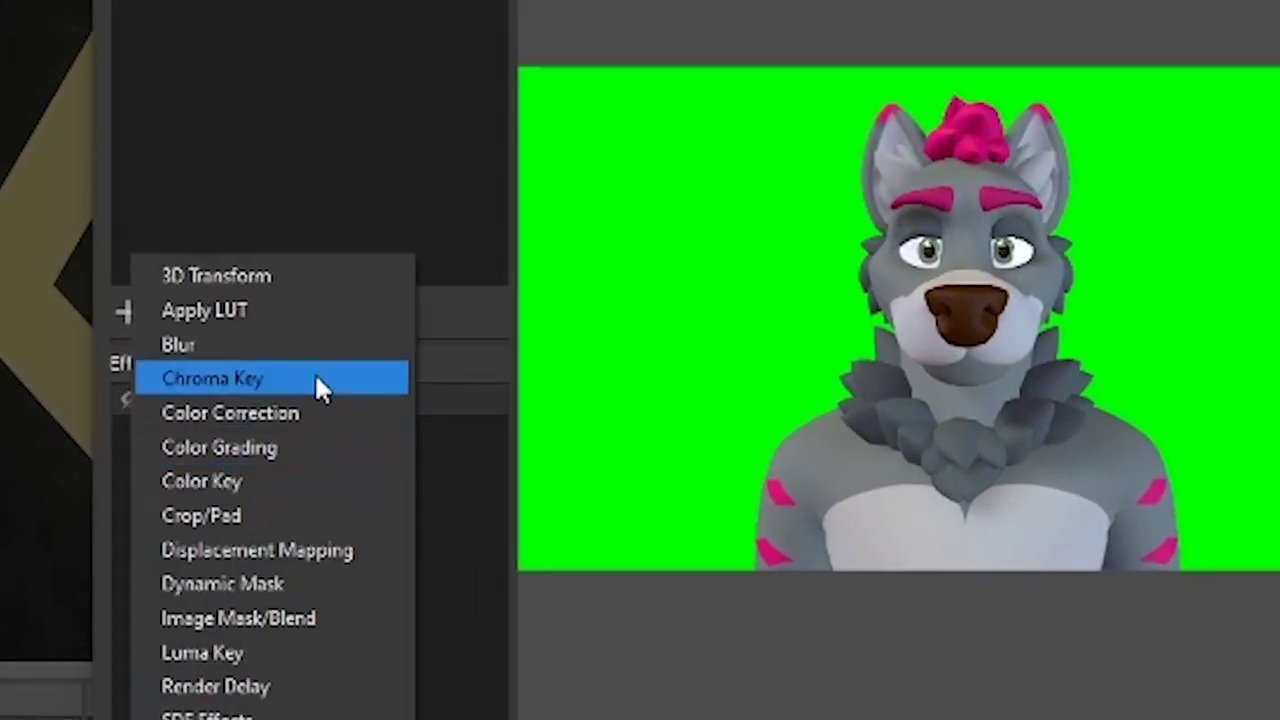
pyautogui.click(316, 384)
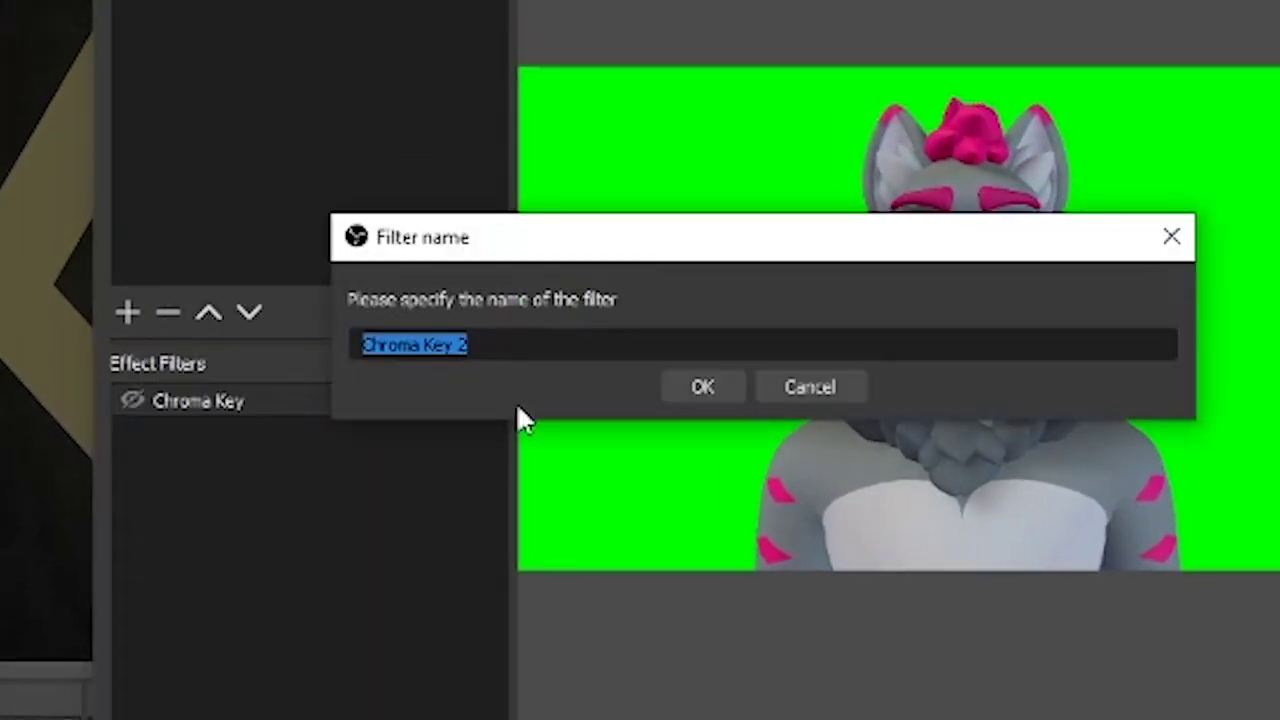
pyautogui.click(714, 381)
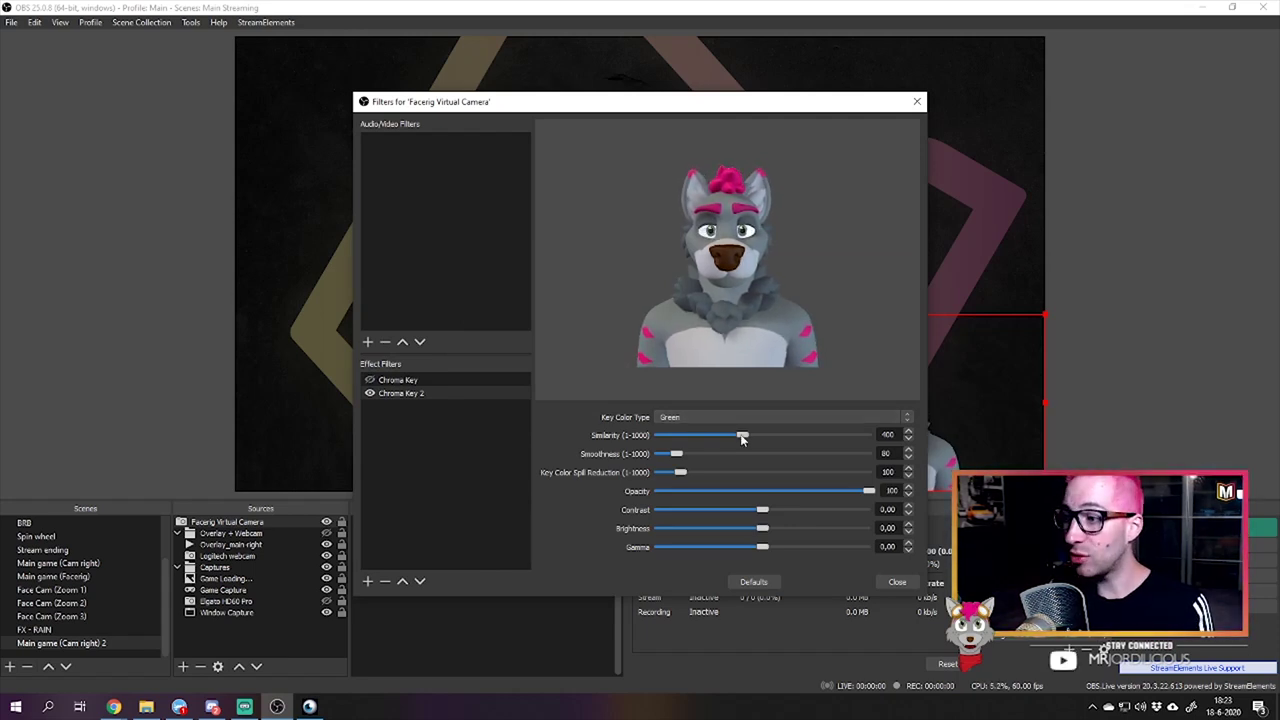
pyautogui.moveTo(742, 438); pyautogui.dragTo(676, 442)
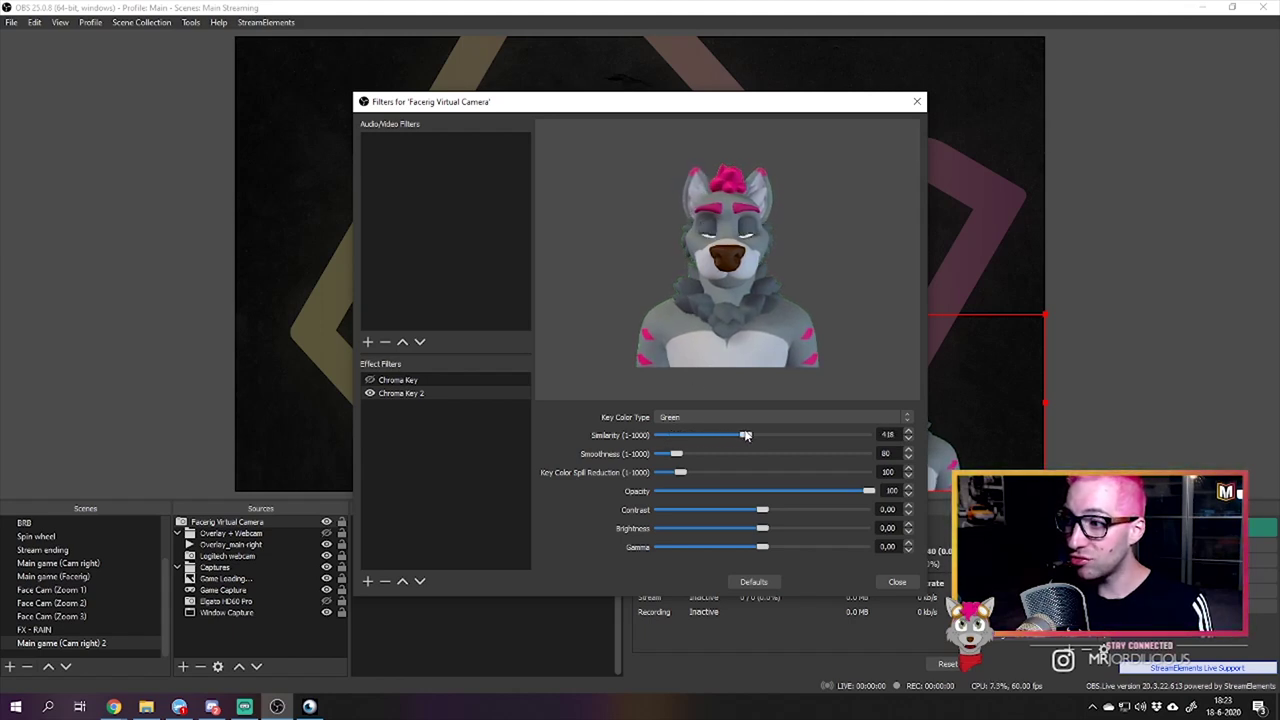
pyautogui.moveTo(750, 436)
pyautogui.mouseDown()
pyautogui.moveTo(767, 427)
pyautogui.moveTo(745, 415)
pyautogui.moveTo(720, 427)
pyautogui.moveTo(766, 441)
pyautogui.mouseUp()
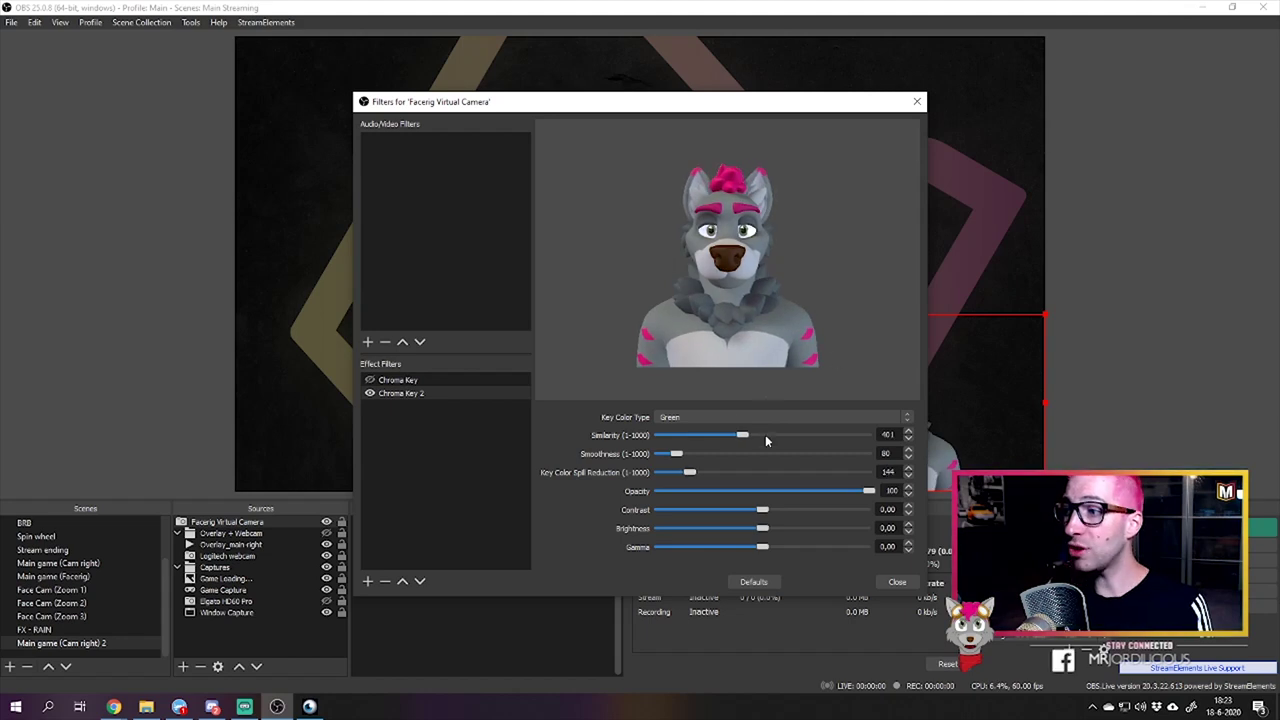
pyautogui.click(896, 583)
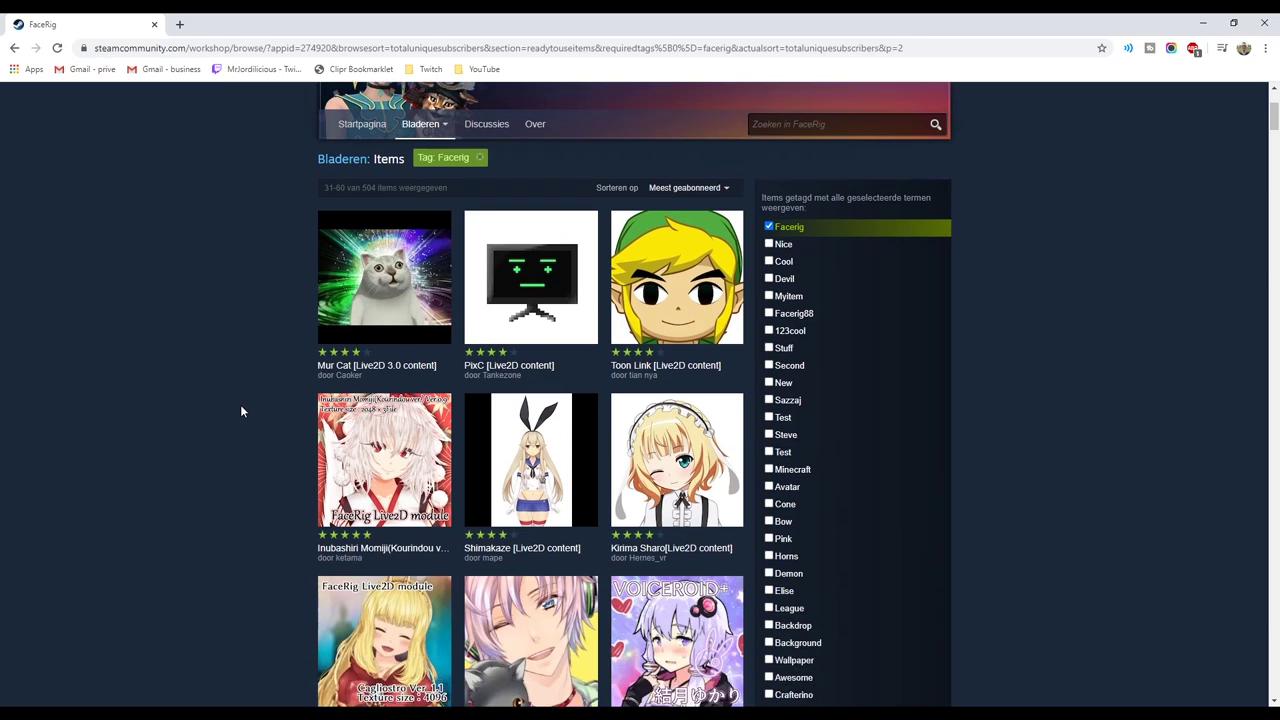
pyautogui.scroll(-7, 240, 410)
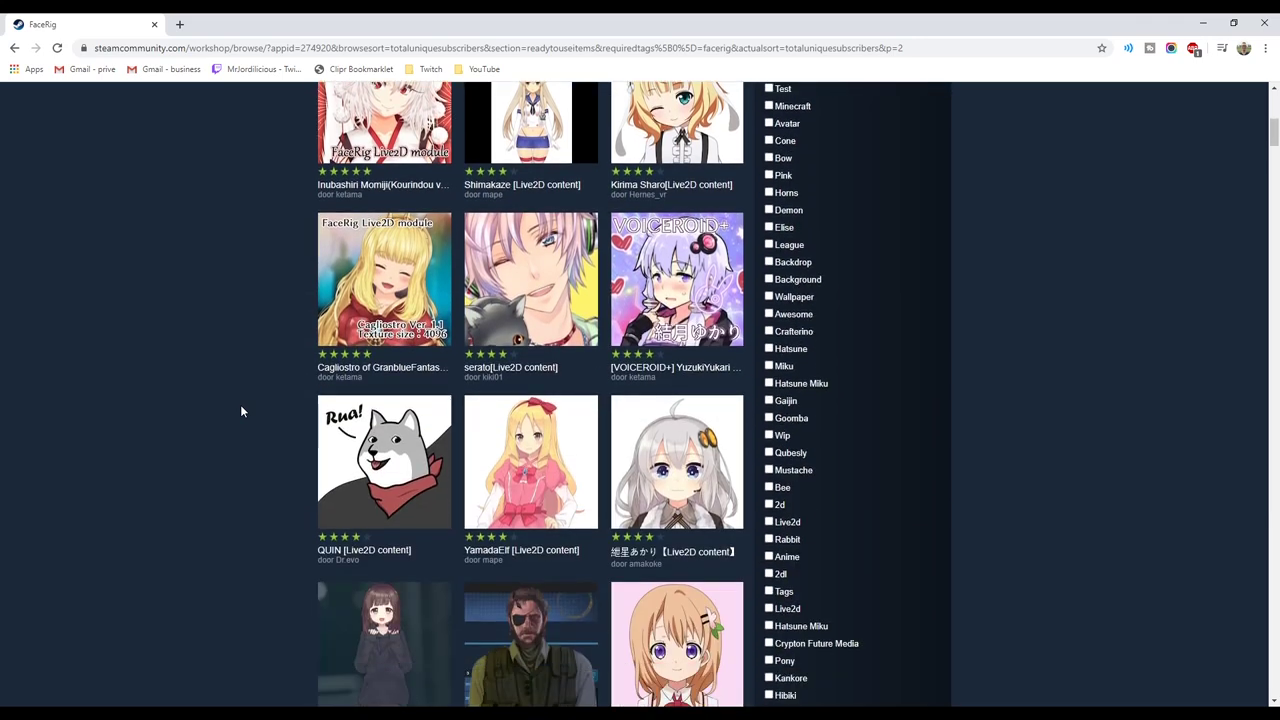
pyautogui.scroll(-8, 240, 410)
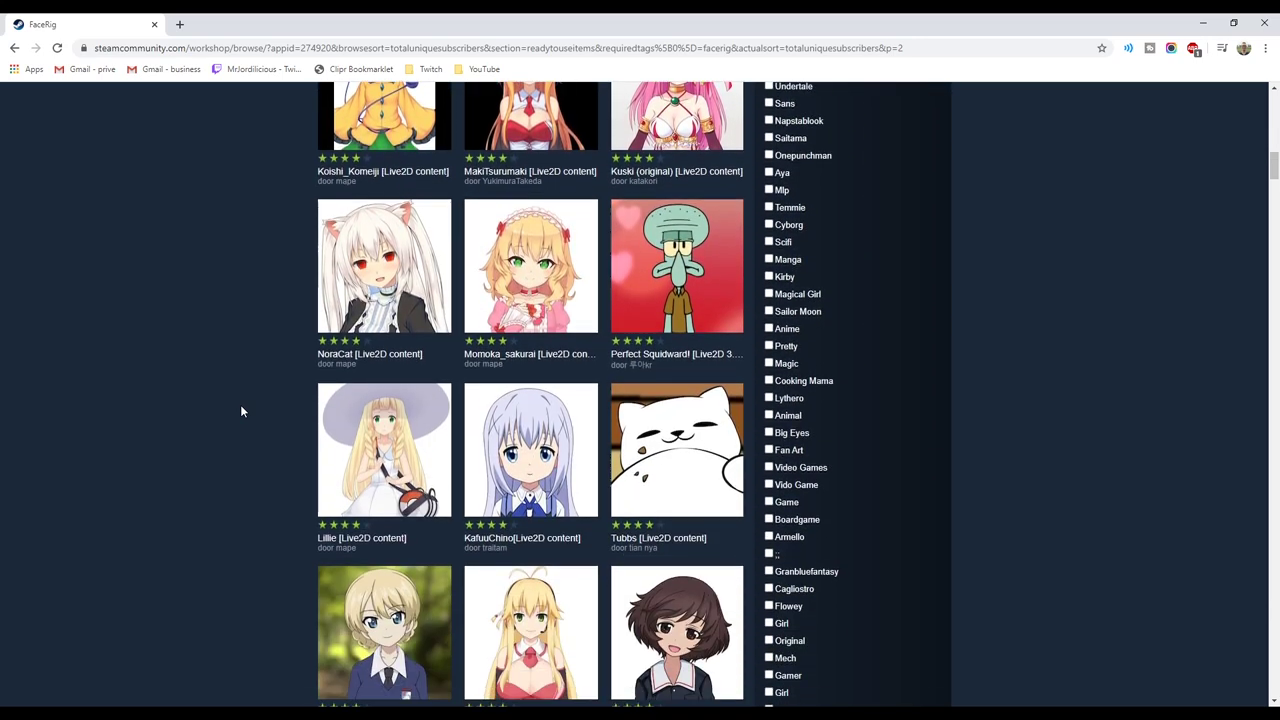
pyautogui.scroll(-1, 241, 410)
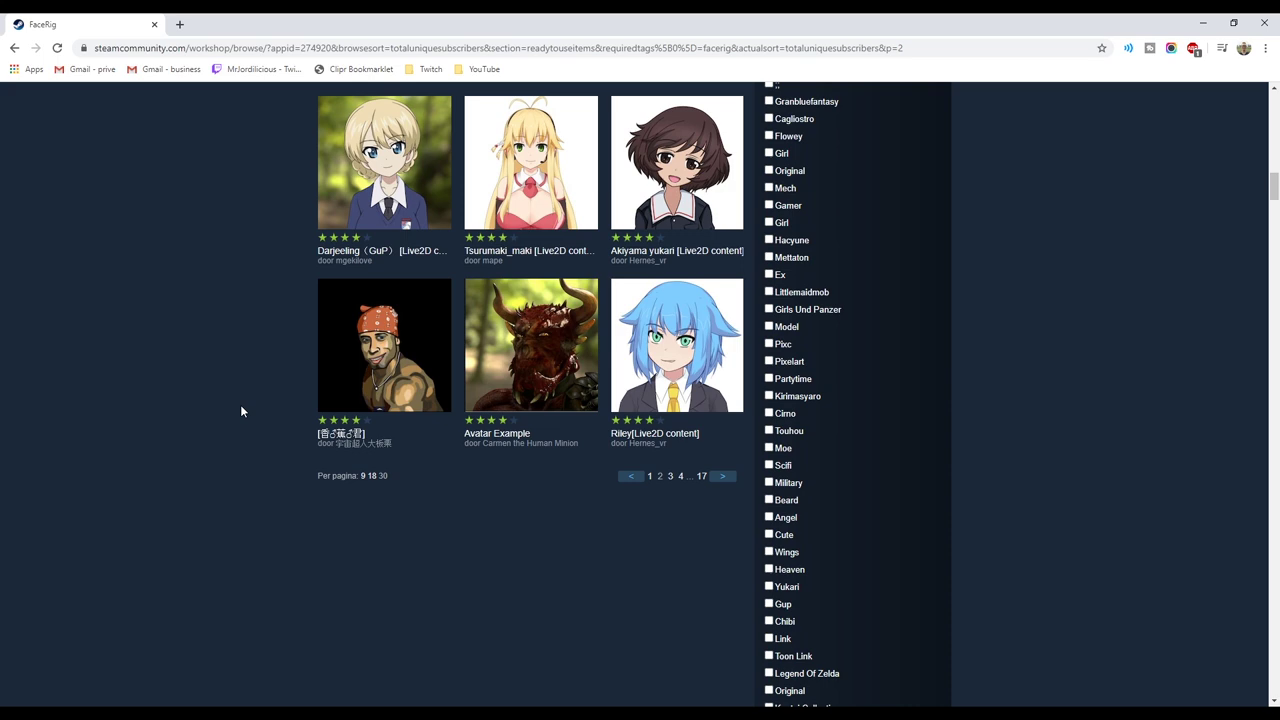